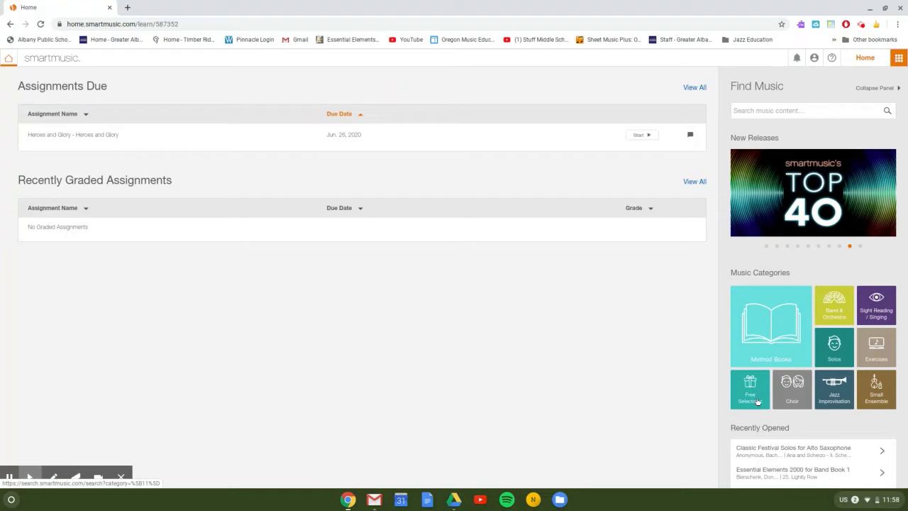
- Open the Sight Reading / Singing category and review its difficulty filter options
left_click(879, 313)
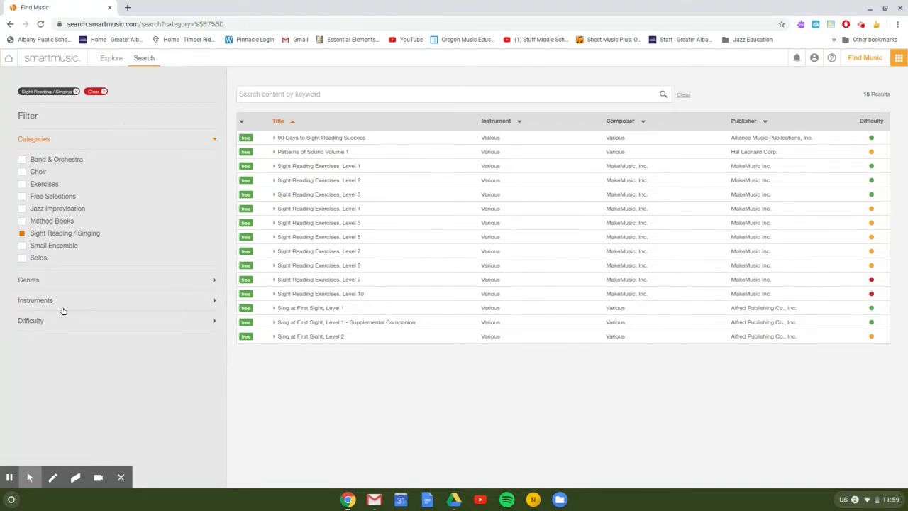
left_click(213, 322)
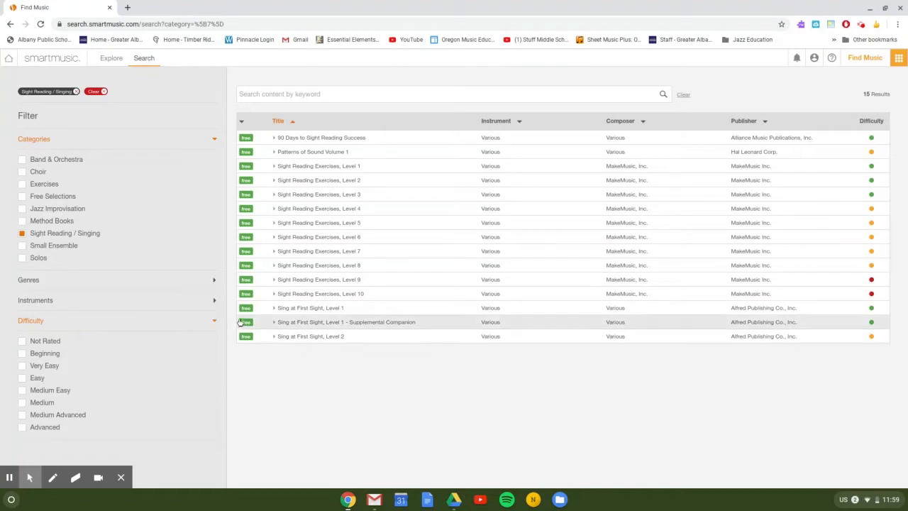
left_click(215, 324)
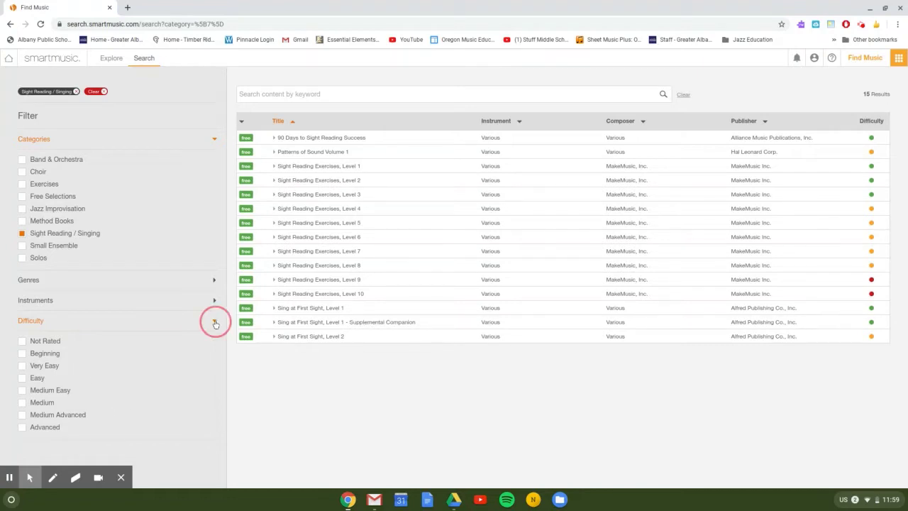
- Return to the home page, open the Solos category and review its genre filter options
left_click(9, 61)
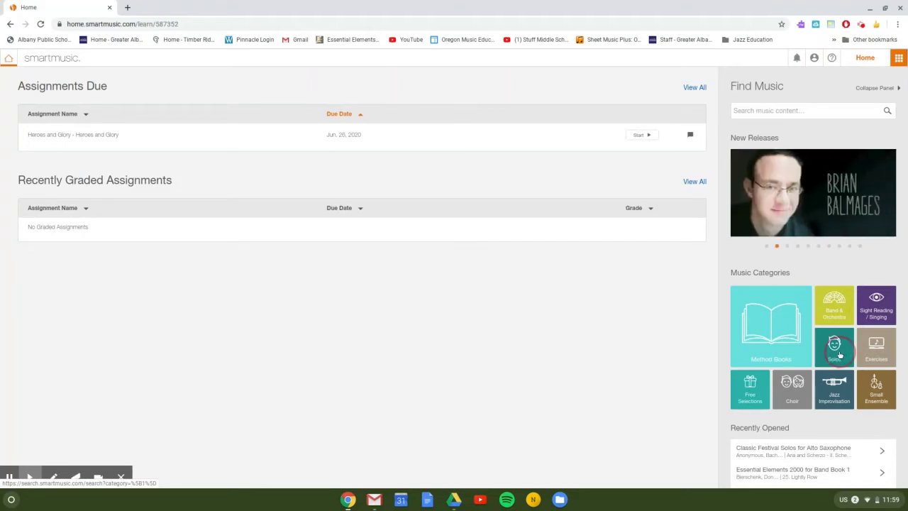
left_click(837, 351)
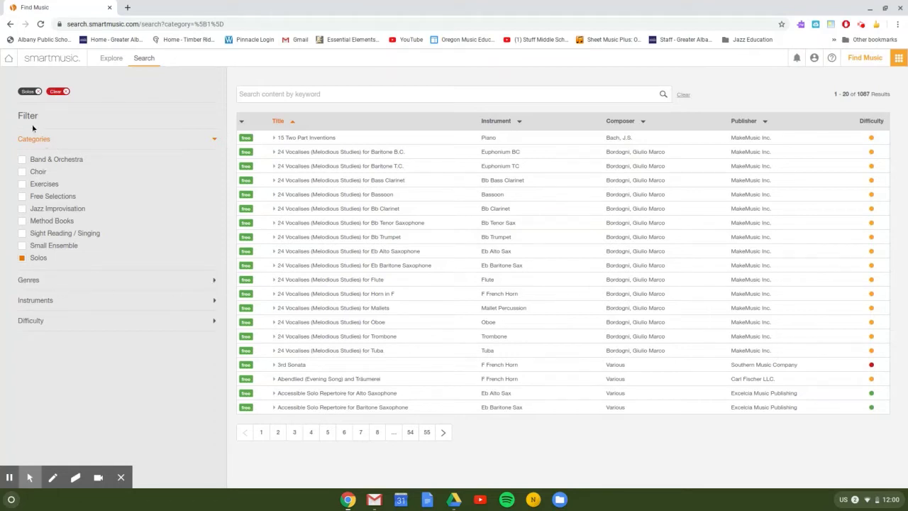
left_click(214, 283)
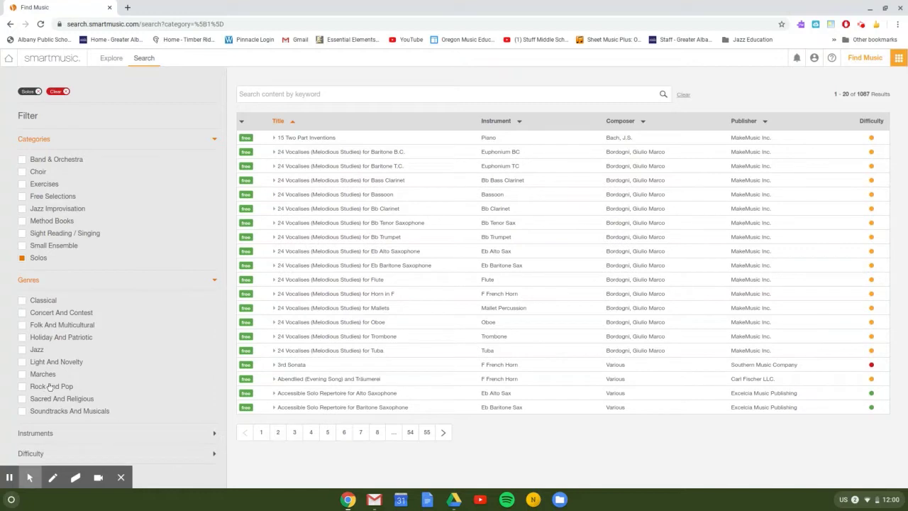
left_click(215, 281)
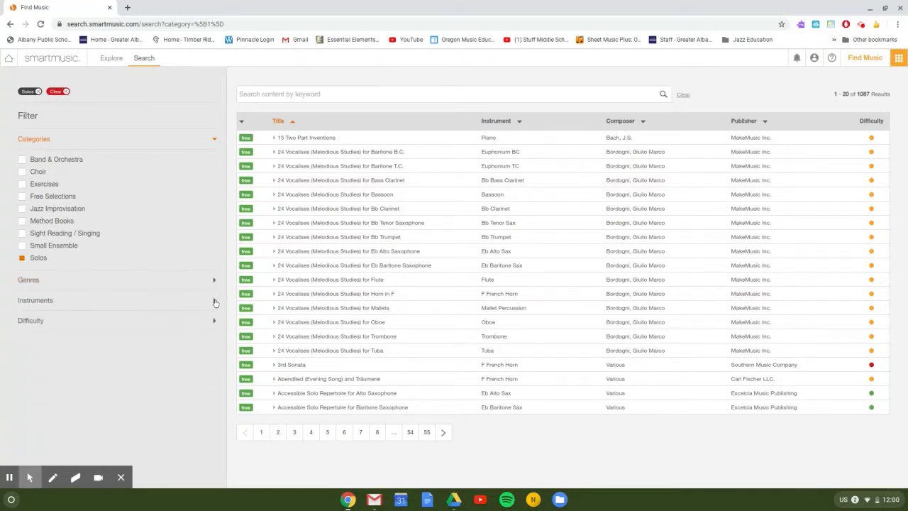
- Look through the instrument and difficulty filter options available for narrowing down the solos
left_click(215, 301)
scroll(135, 349, "down", 3)
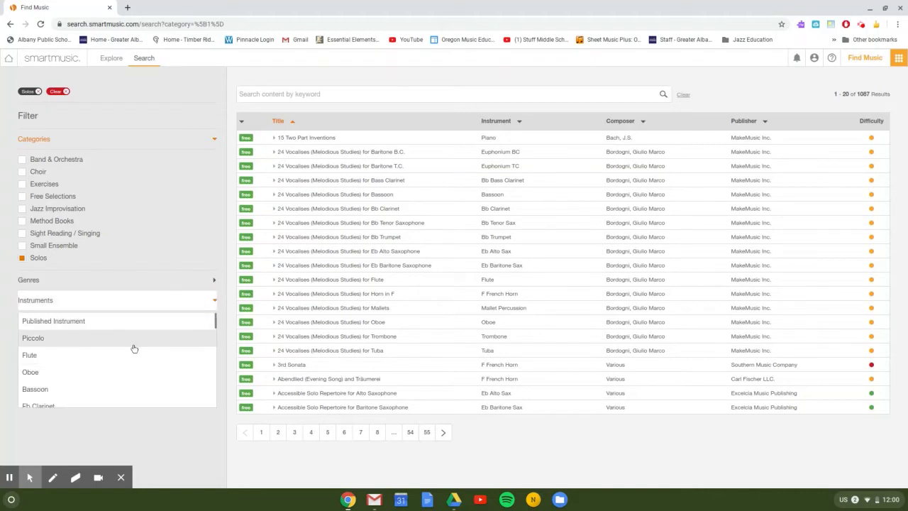
scroll(136, 348, "down", 8)
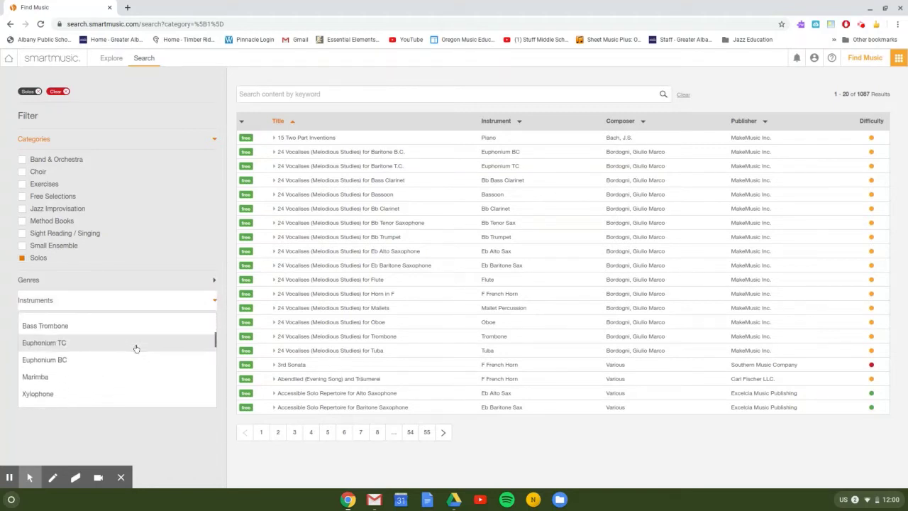
scroll(137, 349, "down", 6)
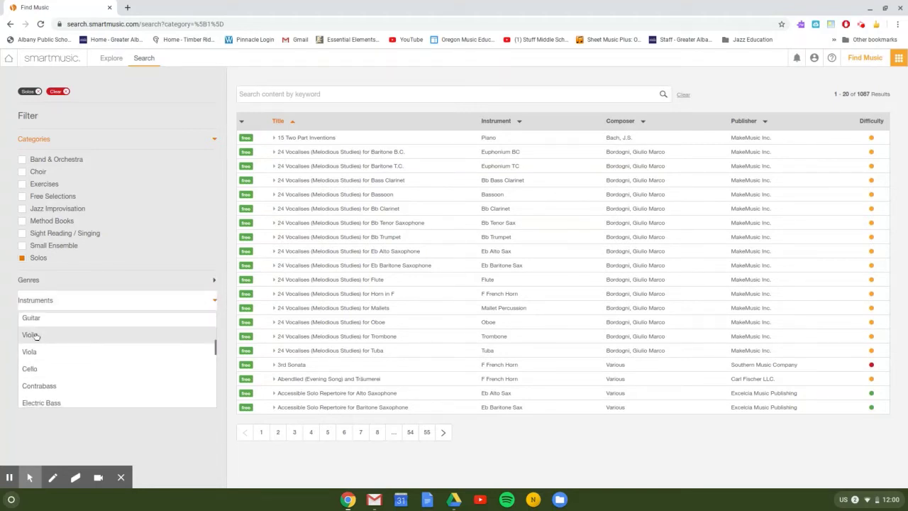
scroll(131, 358, "down", 6)
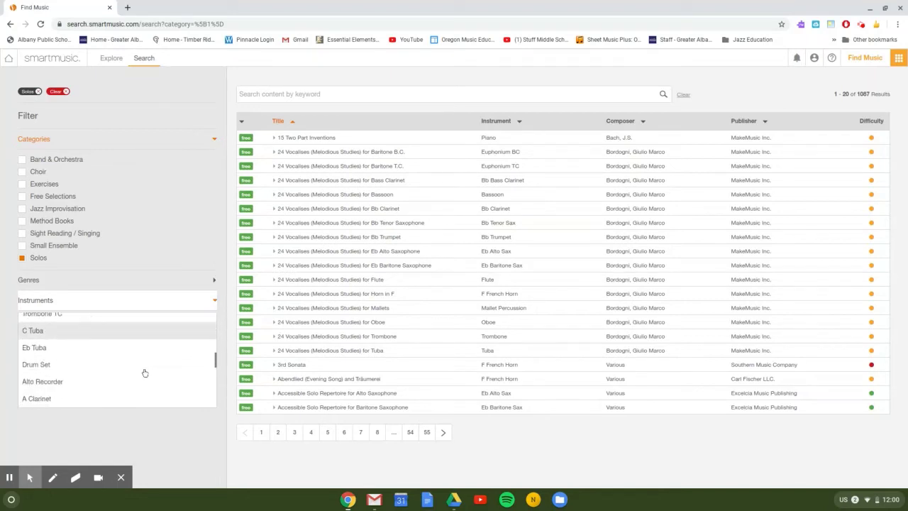
scroll(146, 372, "down", 6)
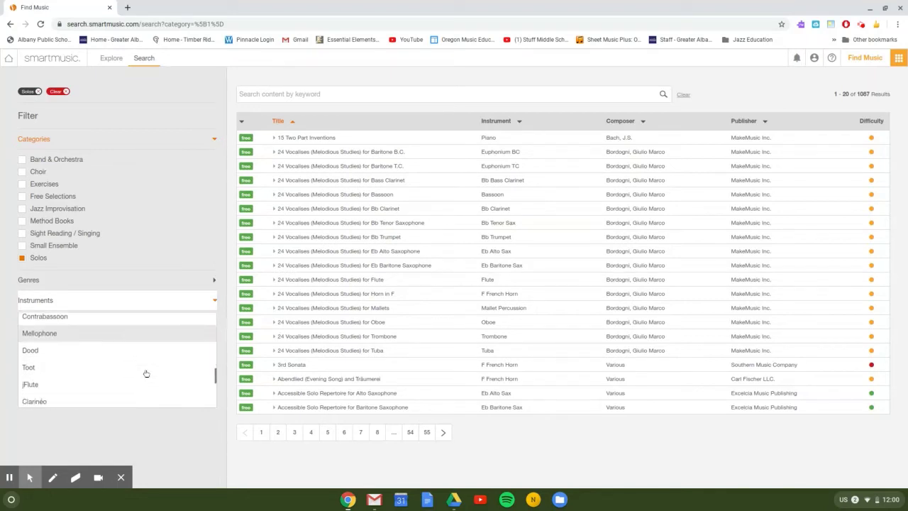
scroll(145, 373, "down", 6)
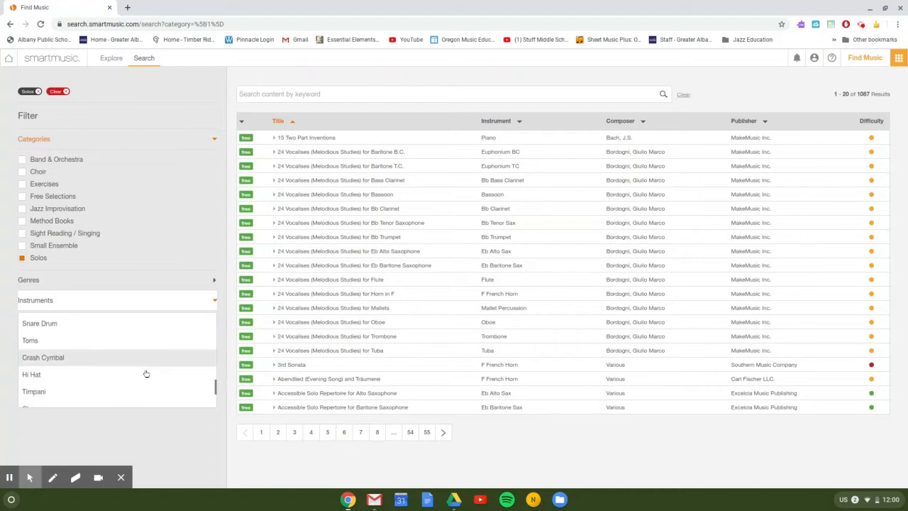
left_click(215, 301)
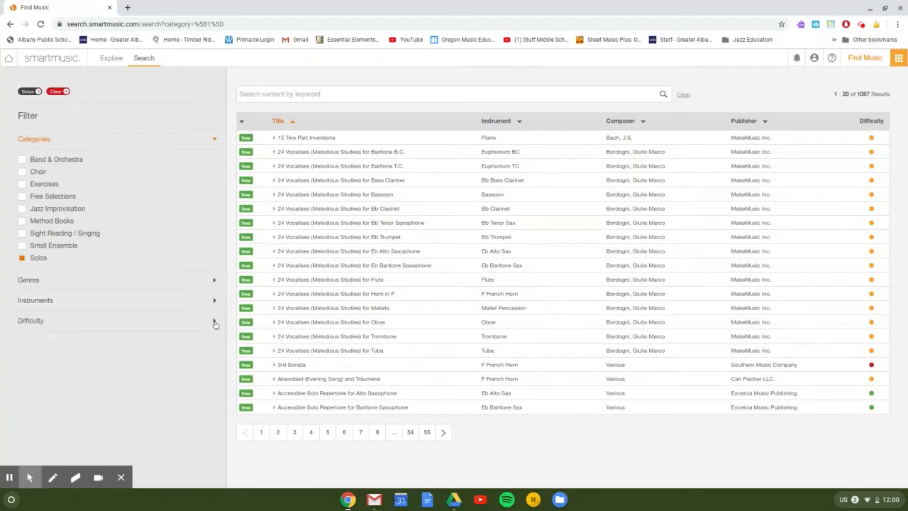
left_click(214, 323)
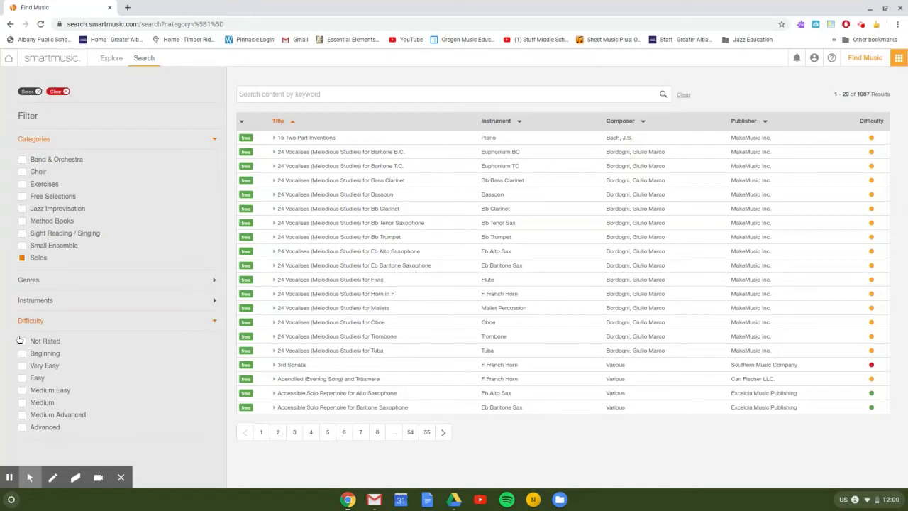
left_click(215, 322)
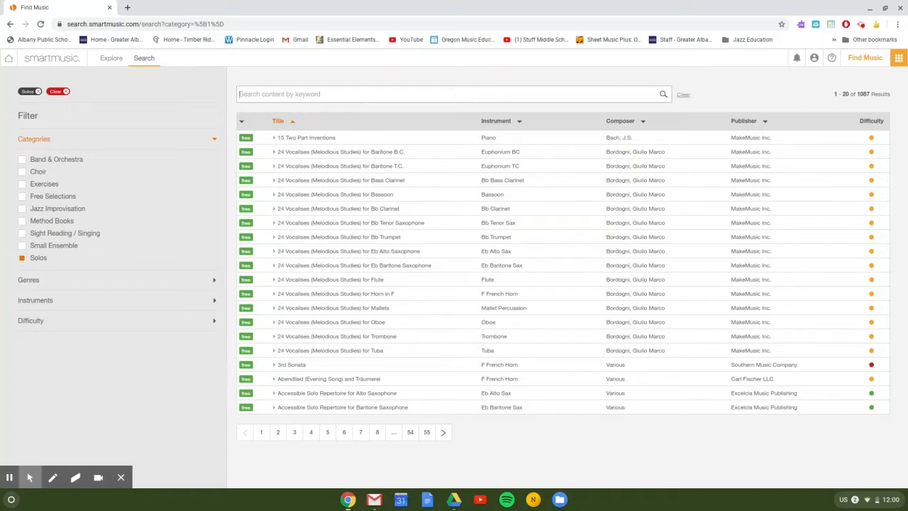
- Search the solos for "classic festival" and open Andante and Rondo - Mvt I, Andante from Classic Festival Solos for Clarinet
type("classic festival")
key("Return")
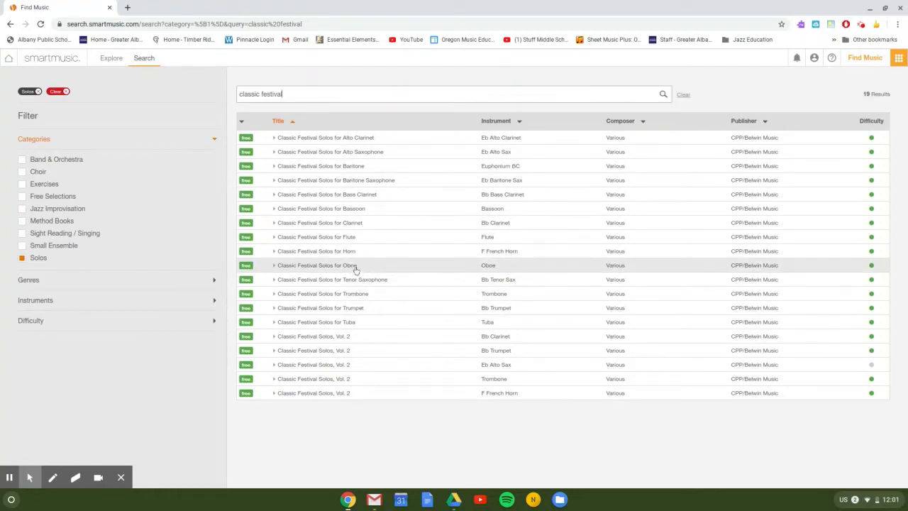
left_click(348, 223)
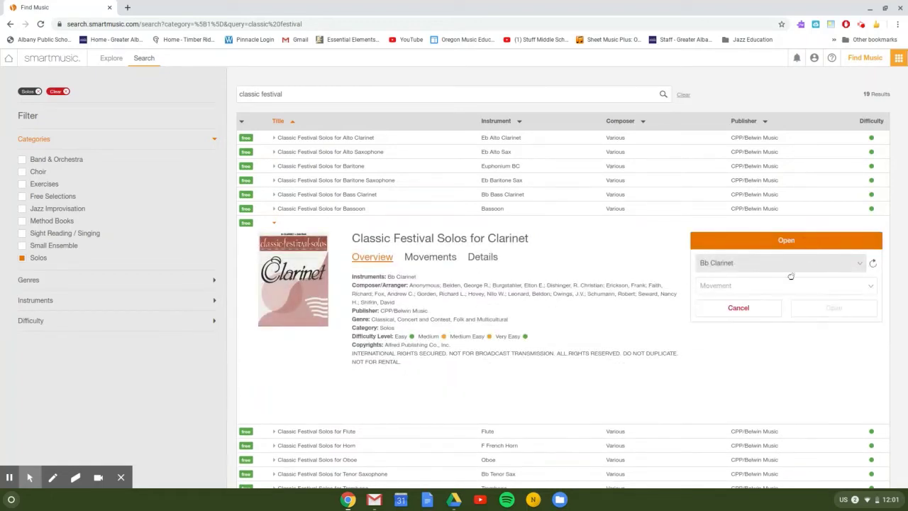
left_click(809, 293)
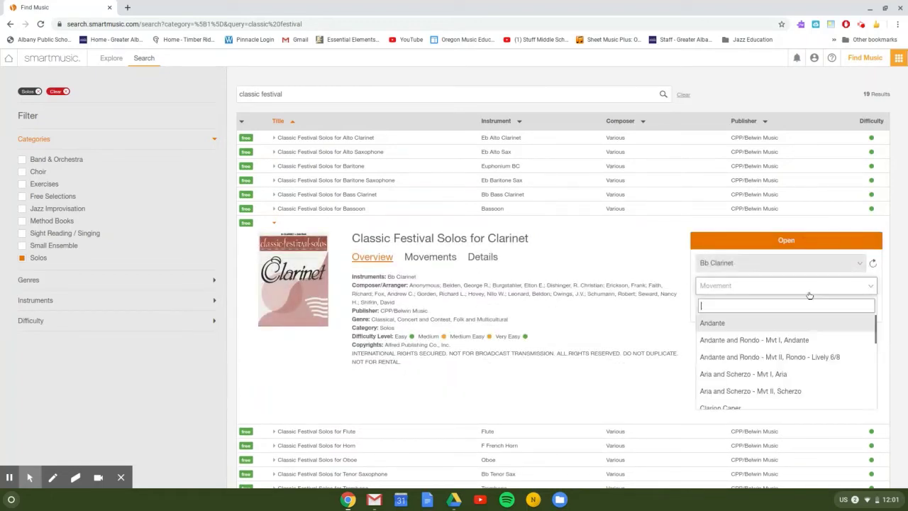
left_click(767, 341)
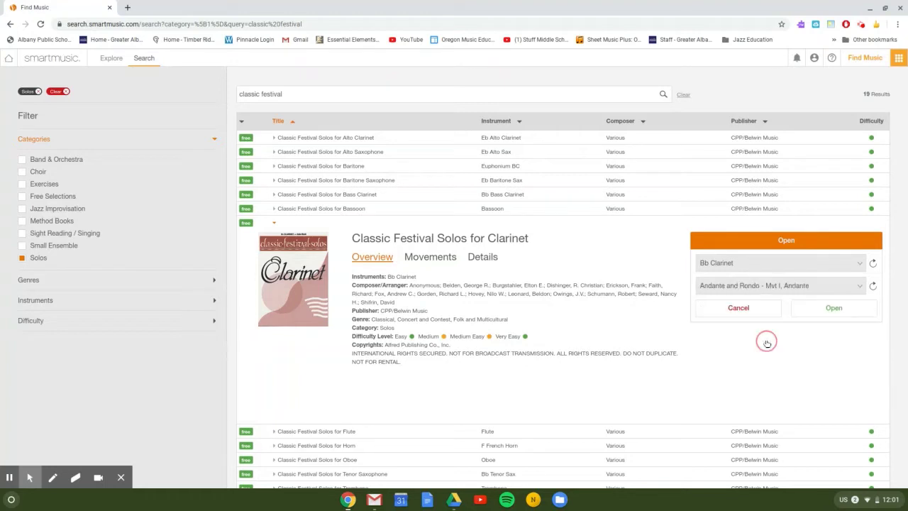
left_click(834, 309)
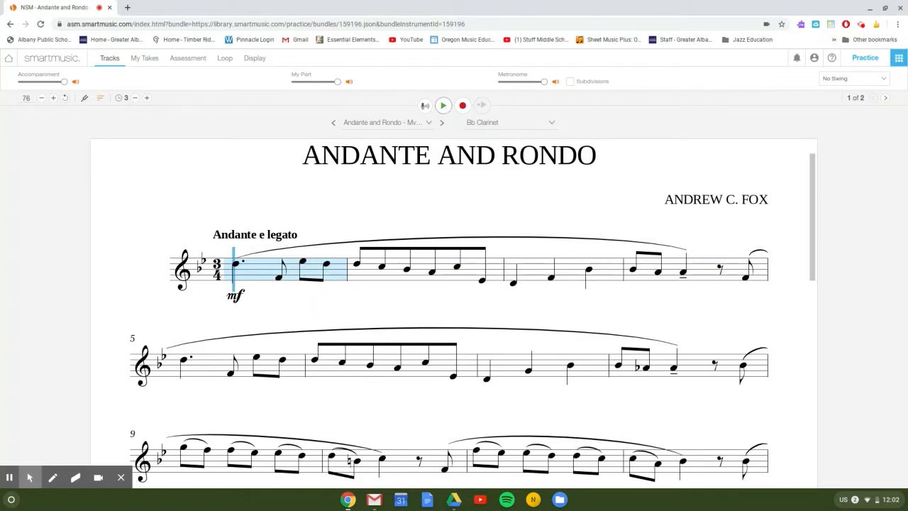
- Play the opening measures of the clarinet solo and pause the playback
left_click(444, 106)
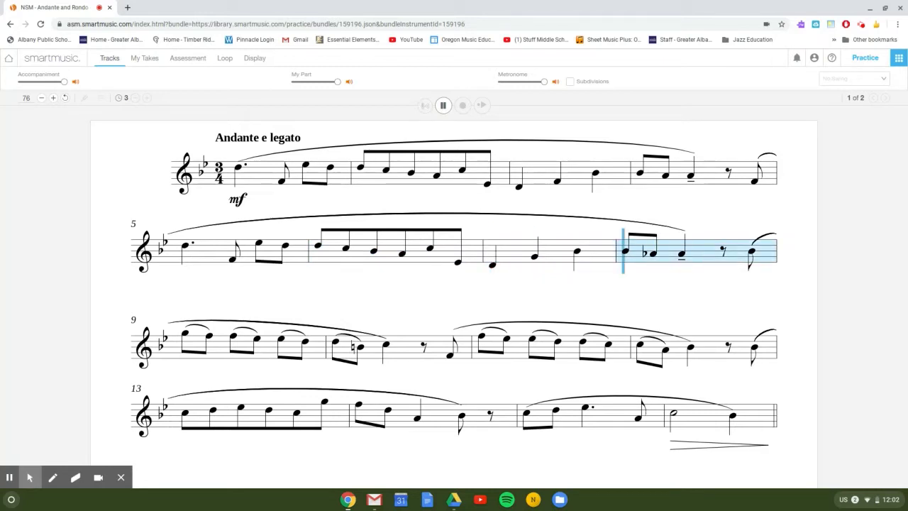
left_click(442, 105)
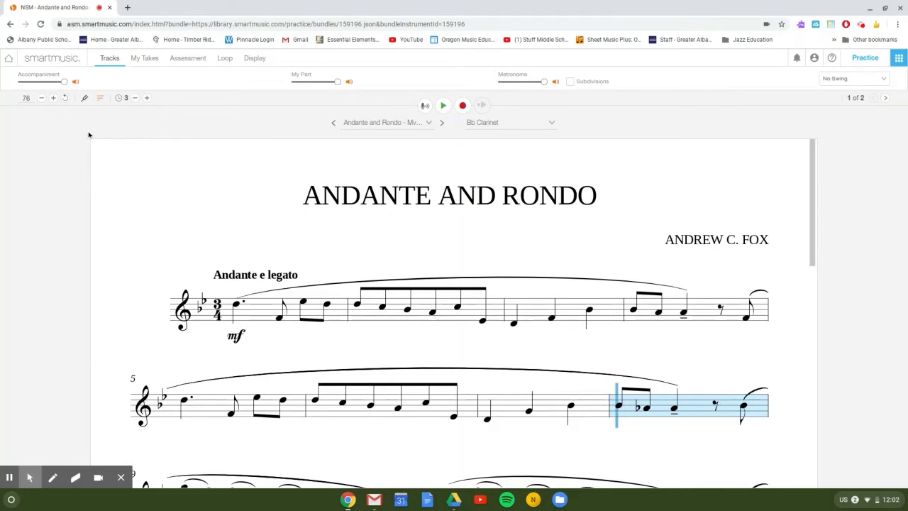
- Return to the home page and open the Exercises category to view its titles
left_click(8, 61)
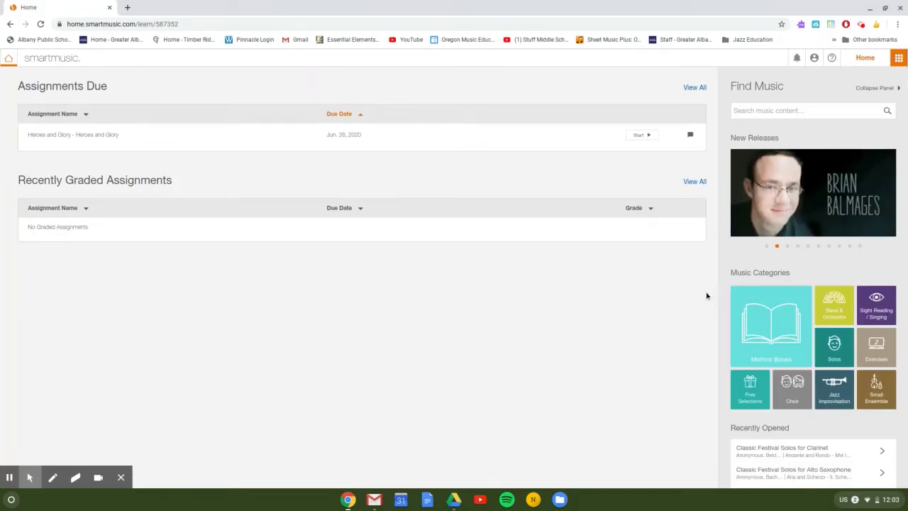
left_click(880, 351)
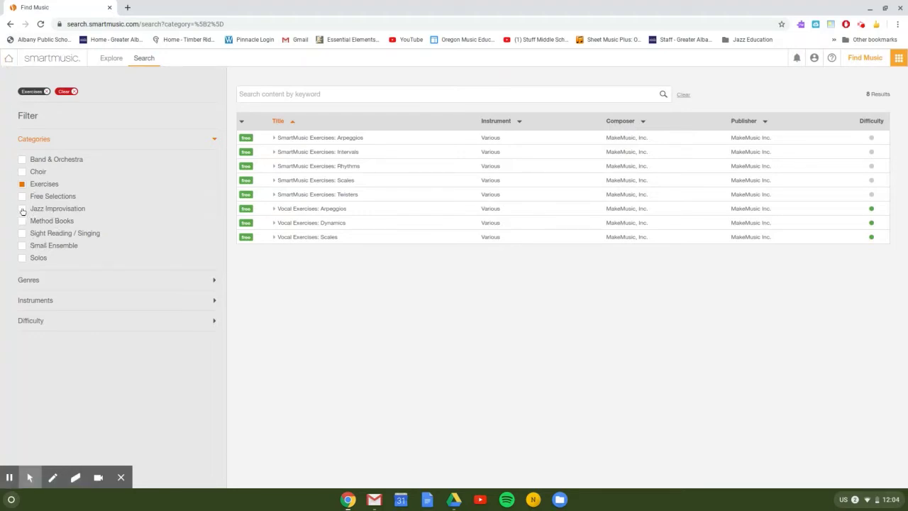
- Open the Free Selections category from the home page, browse through to its last results page and return to page 1
left_click(11, 63)
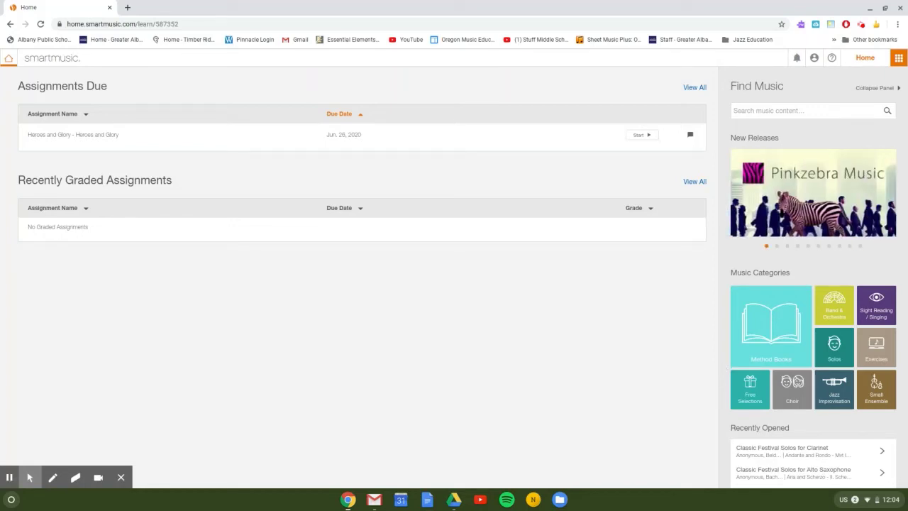
left_click(749, 392)
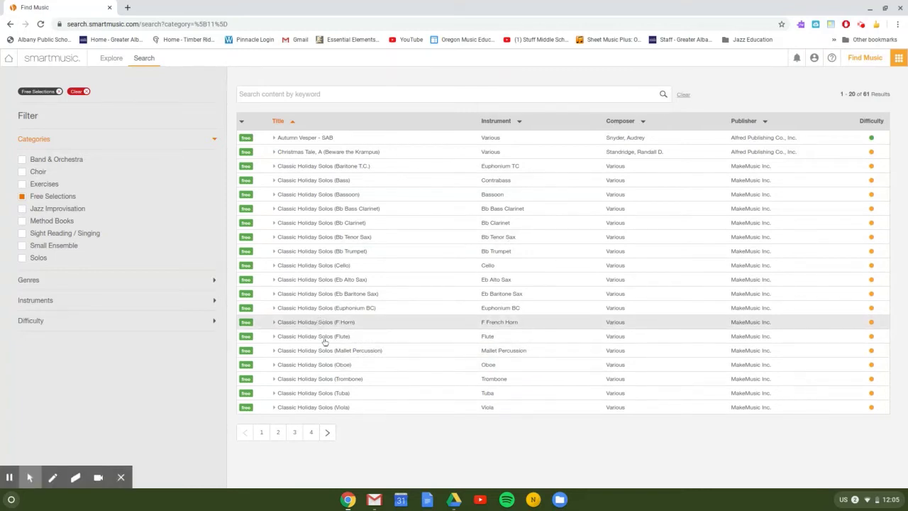
left_click(328, 432)
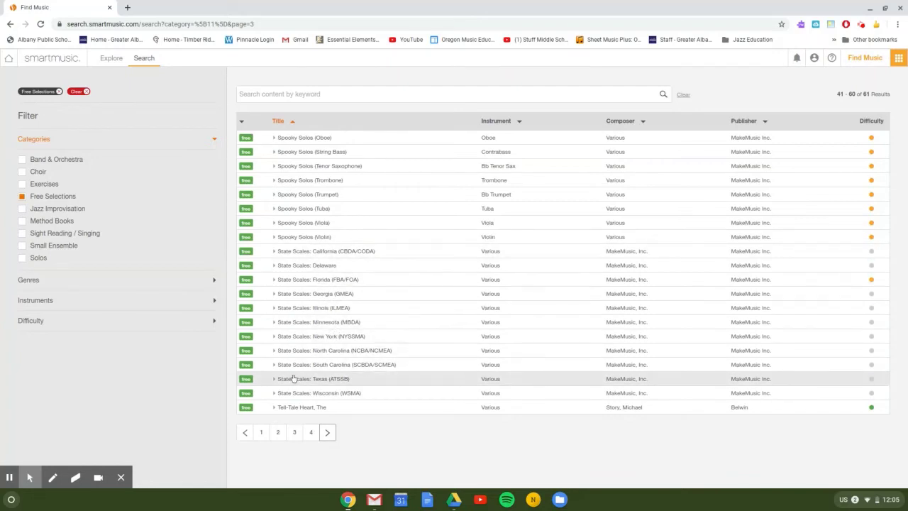
left_click(328, 432)
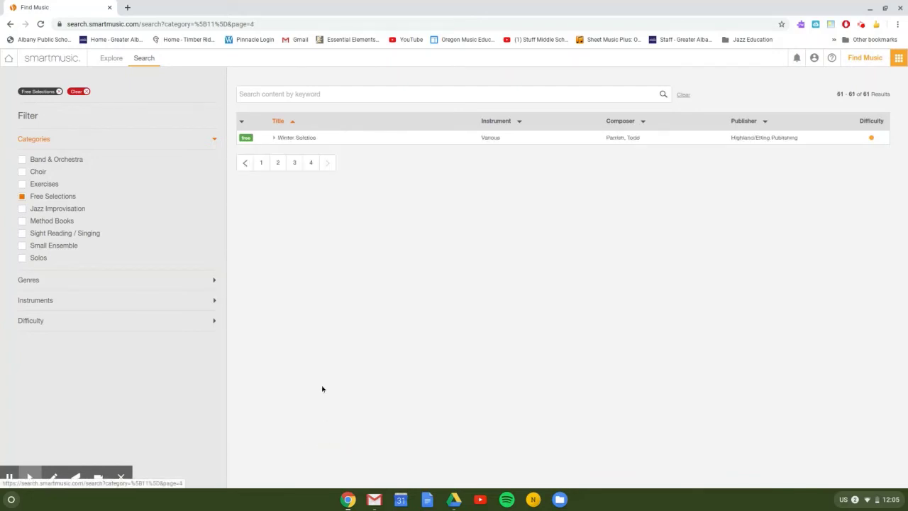
left_click(261, 163)
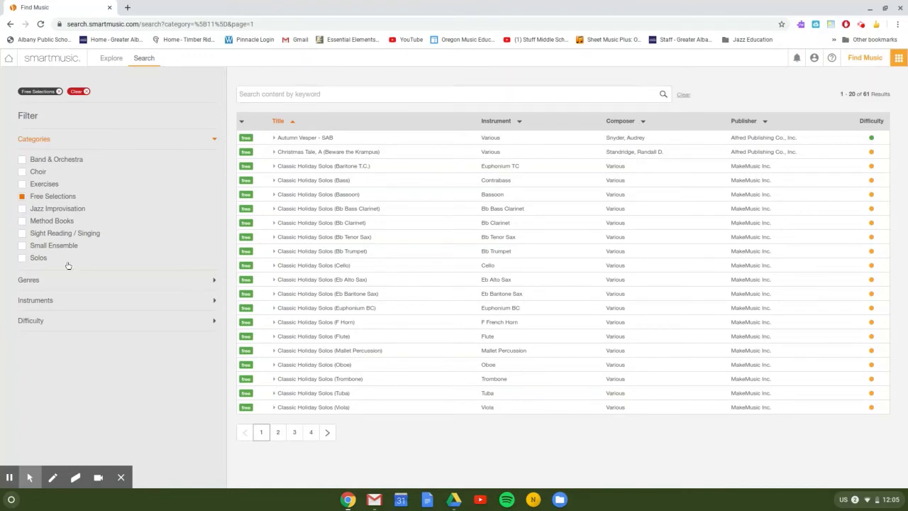
- Return to the home page and open the Choir category to view its titles
left_click(9, 61)
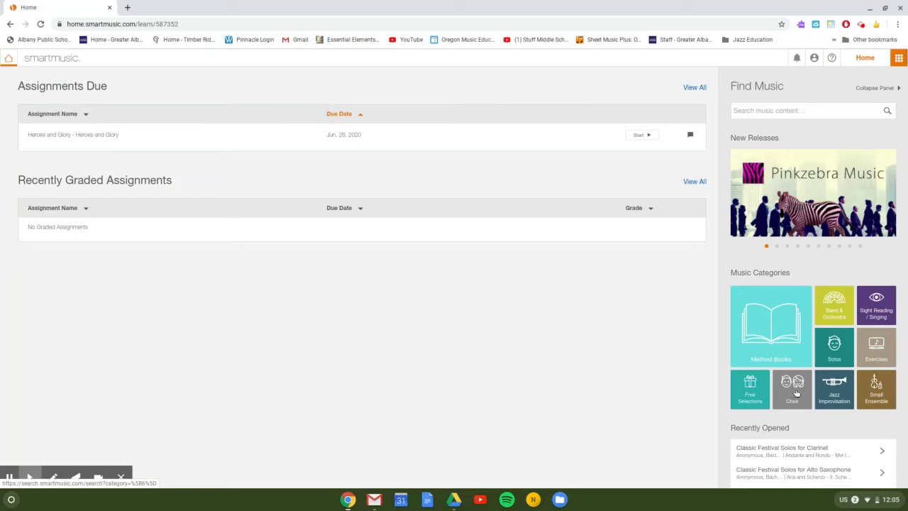
left_click(796, 389)
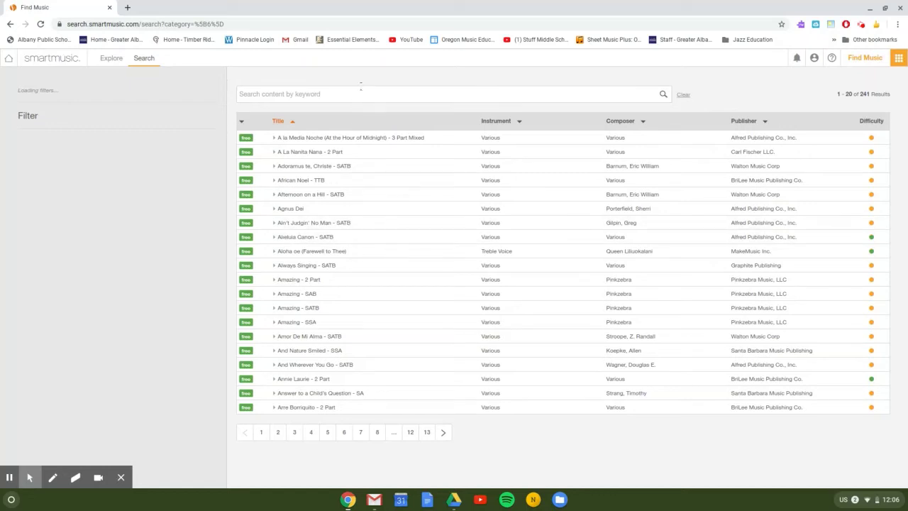
left_click(358, 94)
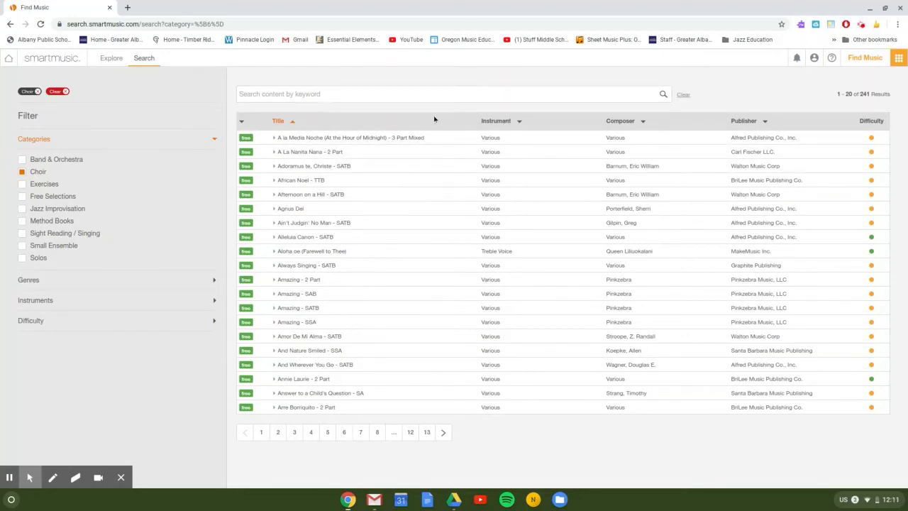
- Return to the home page and open the Jazz Improvisation category to view its titles
left_click(8, 59)
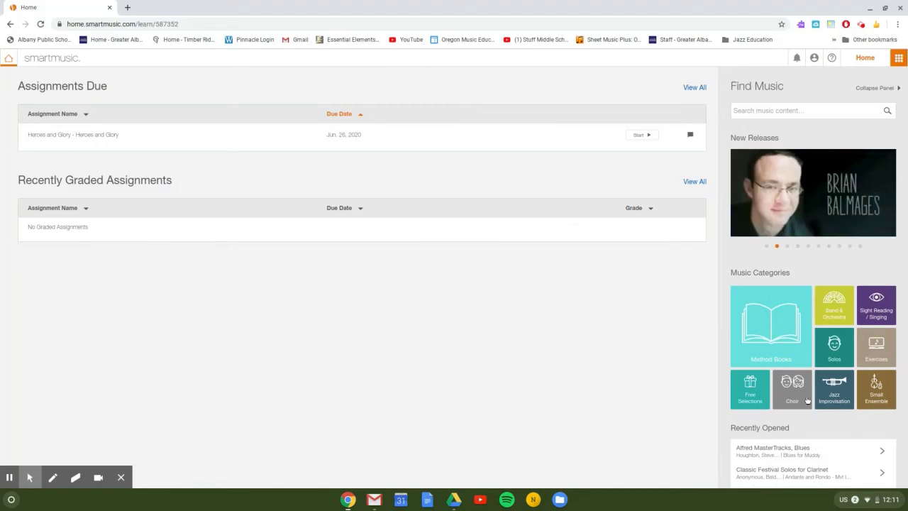
left_click(843, 392)
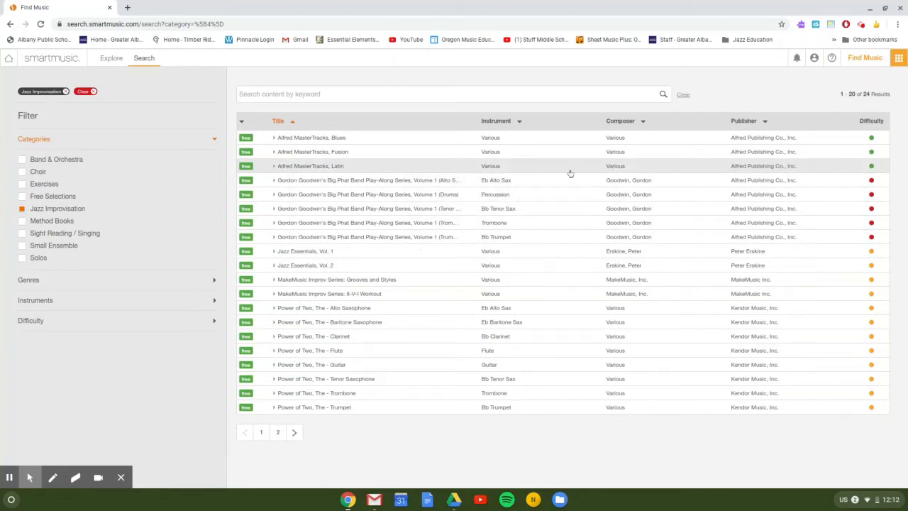
- Open the Backwards Blues movement of Alfred MasterTracks, Blues from the Jazz Improvisation results, using the Bb Trumpet part
left_click(416, 142)
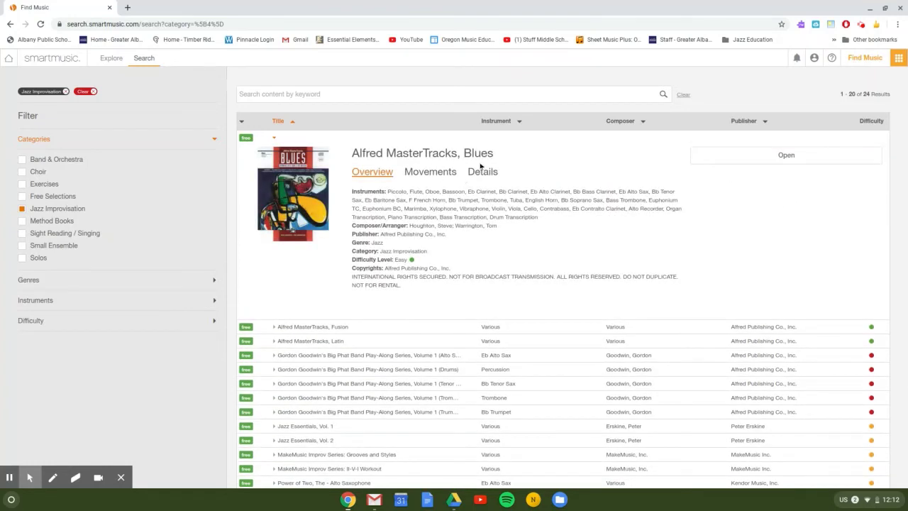
left_click(781, 156)
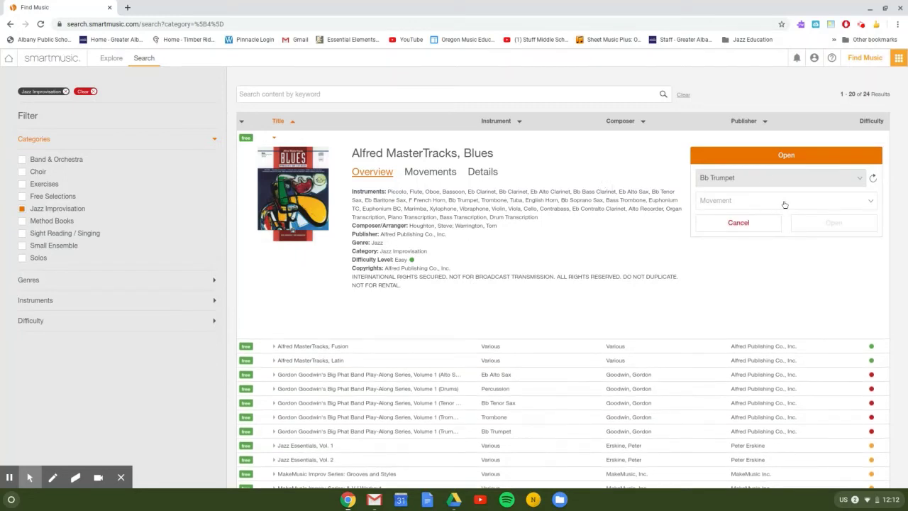
left_click(785, 202)
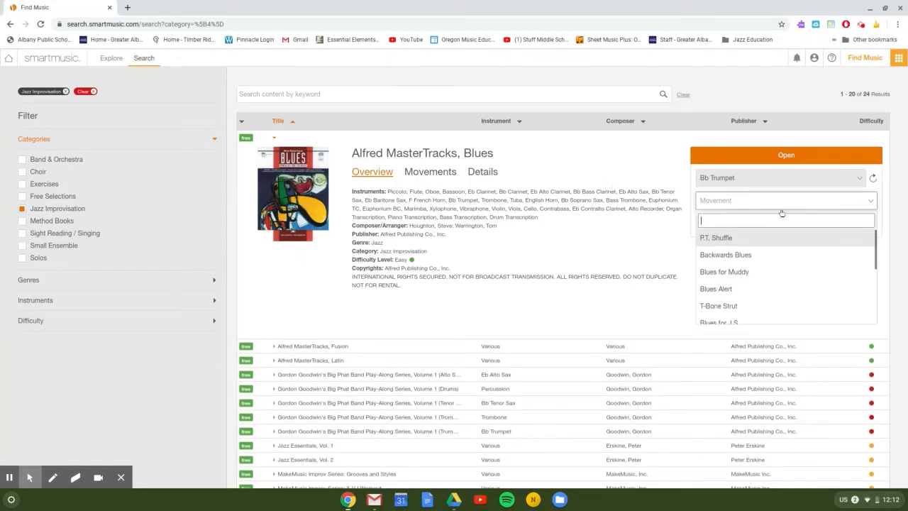
left_click(754, 257)
left_click(852, 226)
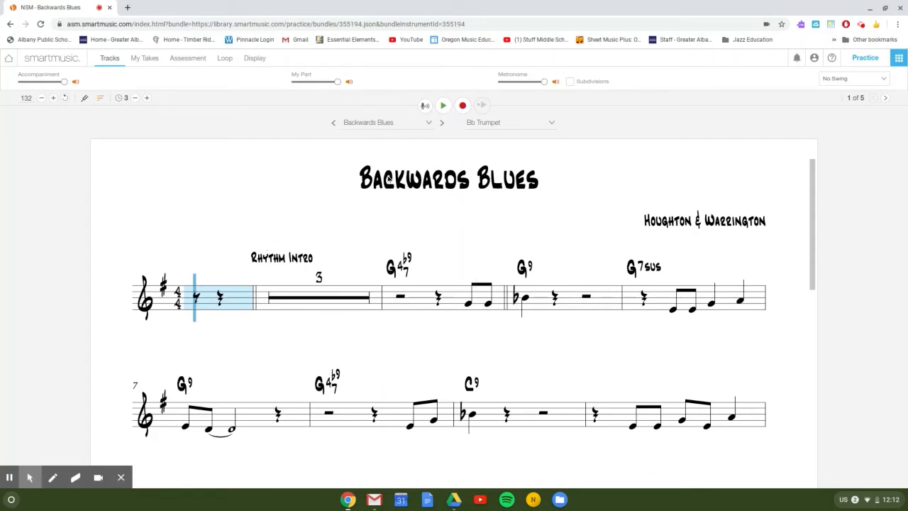
- Look through the Backwards Blues score down to the Solos section, and play the piece and pause it during the solos
scroll(517, 242, "down", 3)
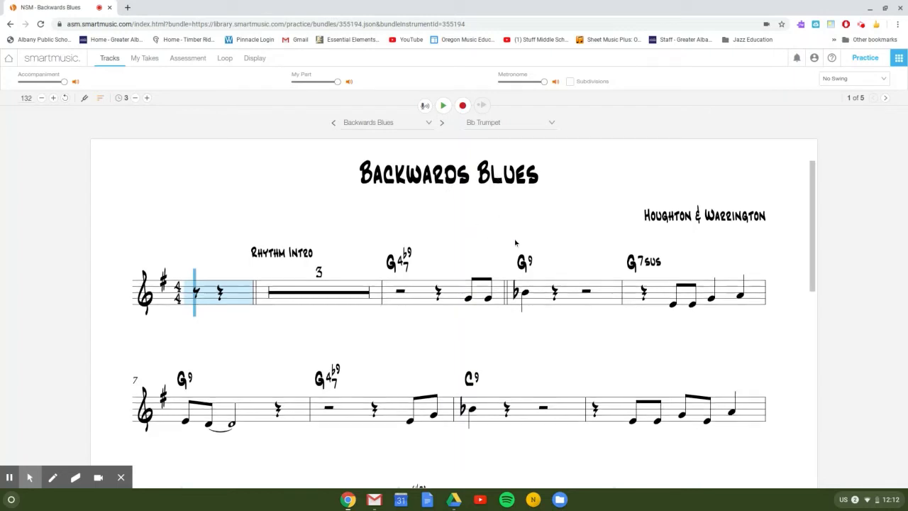
scroll(521, 275, "down", 2)
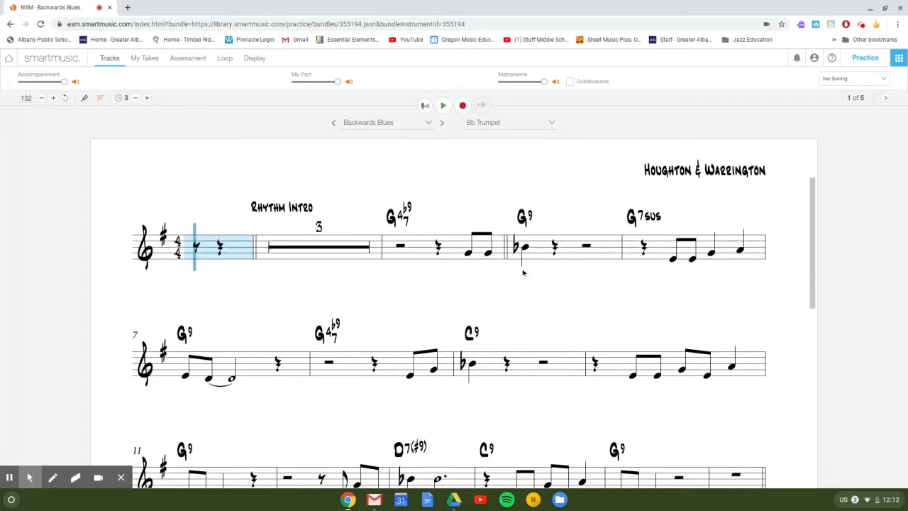
scroll(523, 271, "down", 1)
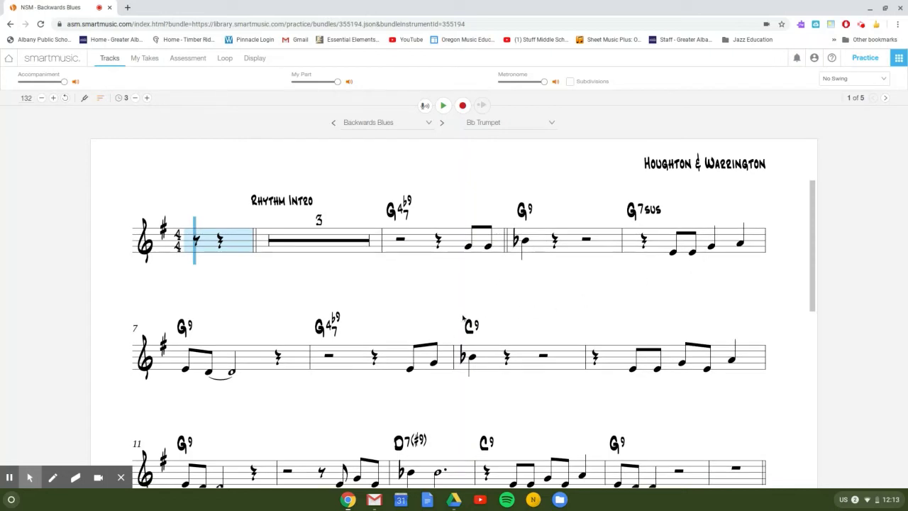
scroll(461, 317, "down", 2)
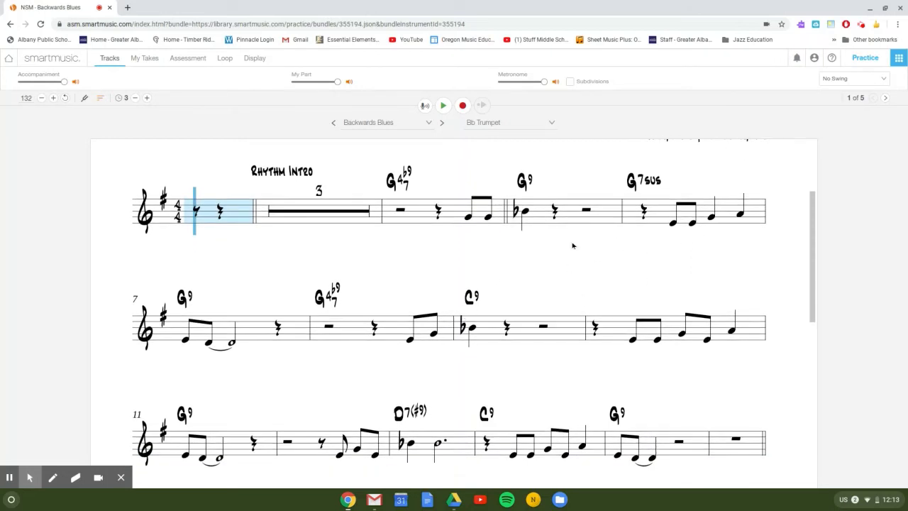
scroll(563, 275, "down", 4)
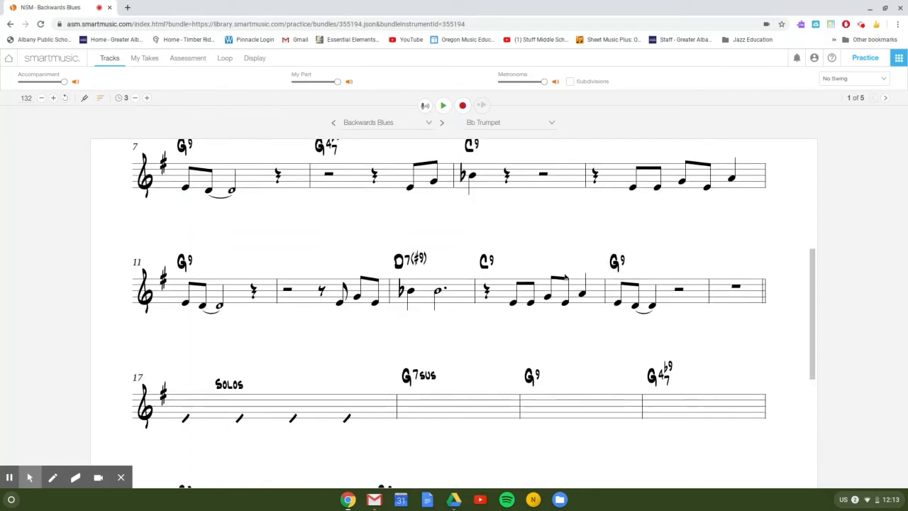
scroll(450, 374, "down", 2)
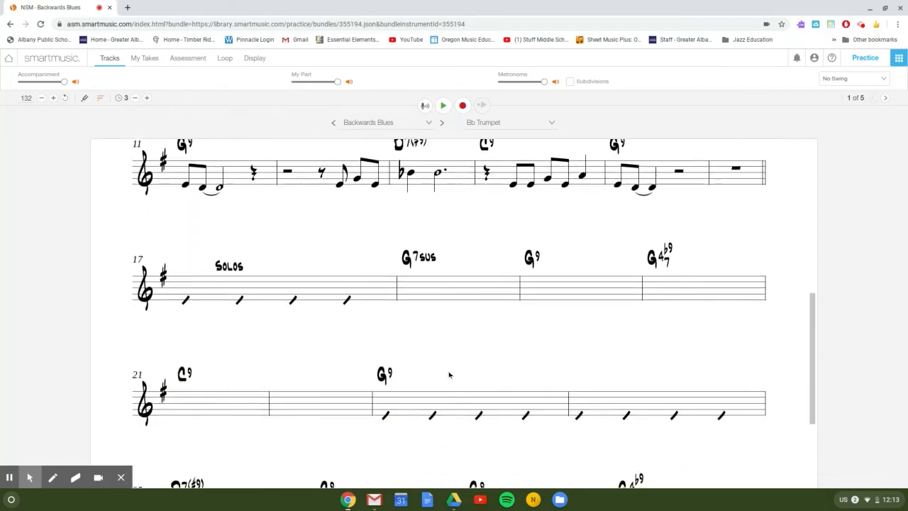
scroll(450, 373, "up", 9)
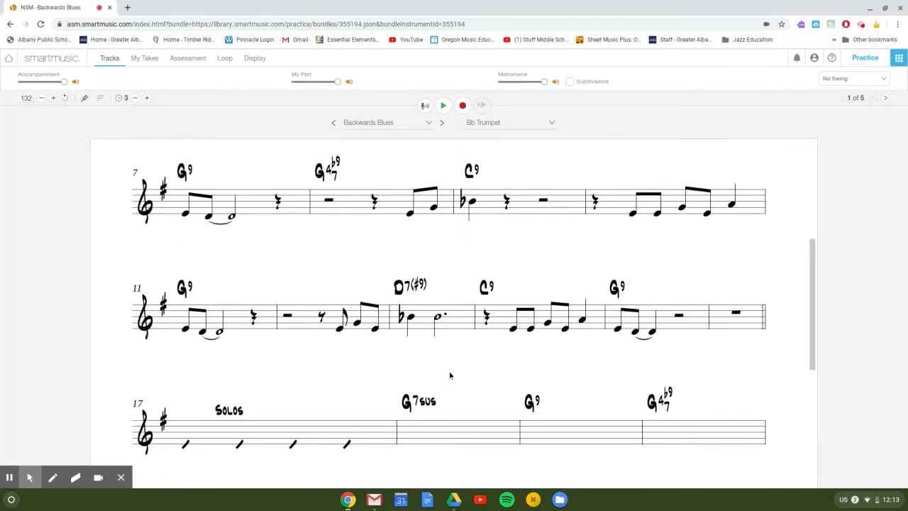
left_click(443, 105)
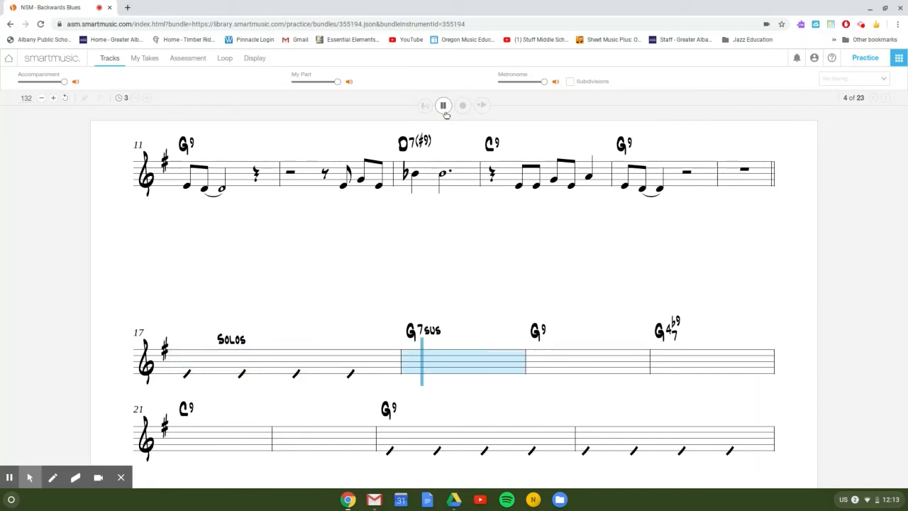
left_click(444, 109)
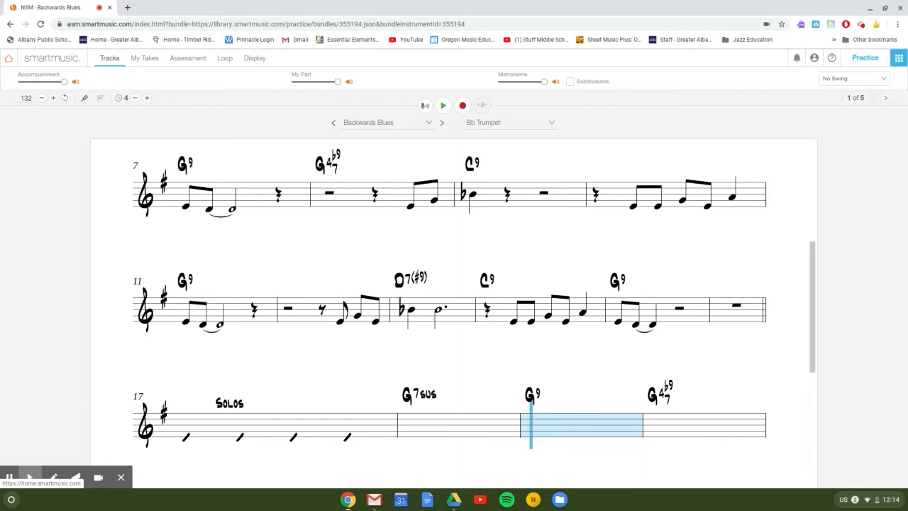
- From the home page's Small Ensemble category, open À la Claire Fontaine from the Canadian Brass Book of Beginning Quintets with the 2nd Bb Trumpet part
left_click(10, 59)
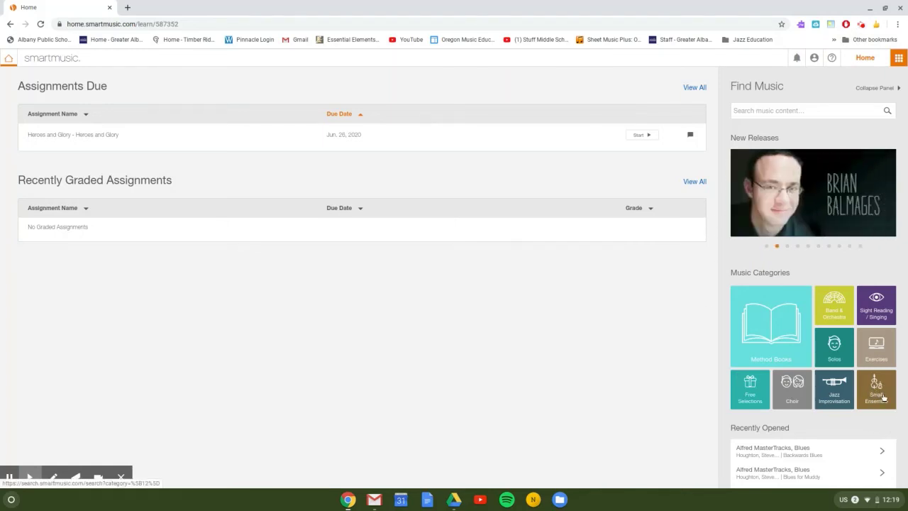
left_click(874, 396)
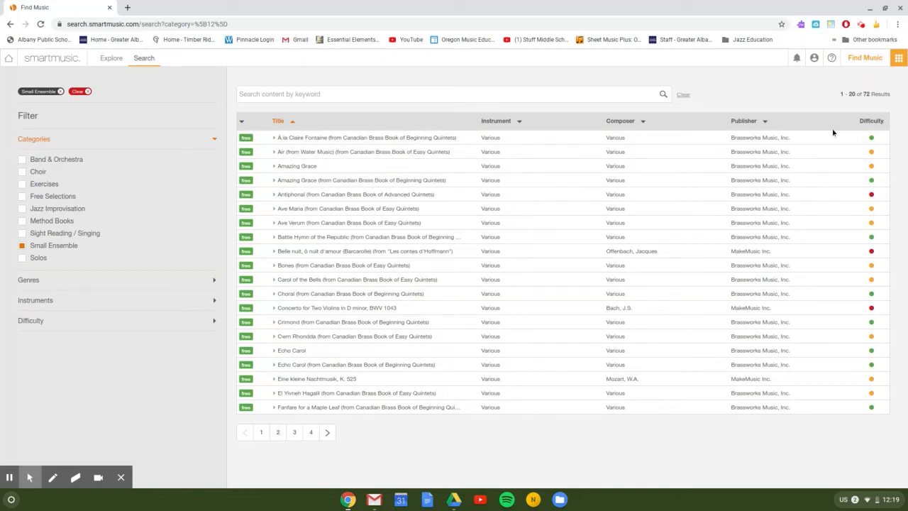
left_click(383, 139)
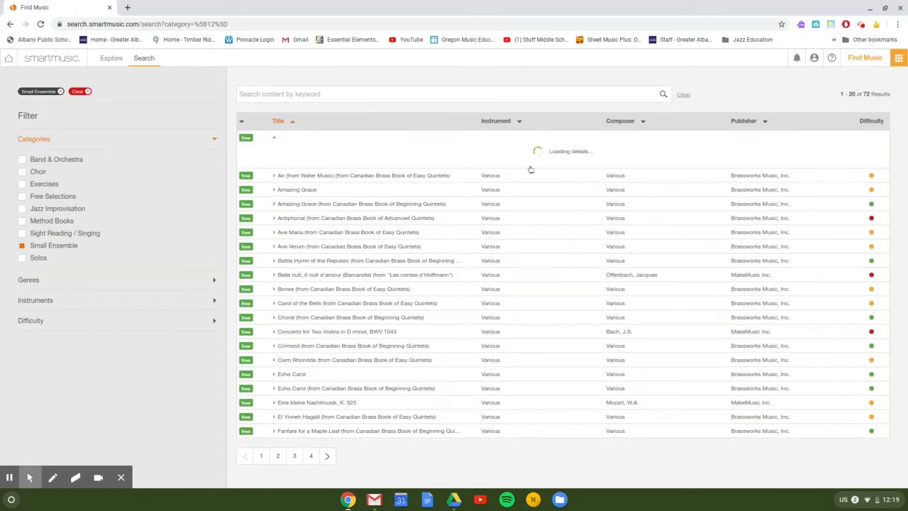
left_click(781, 155)
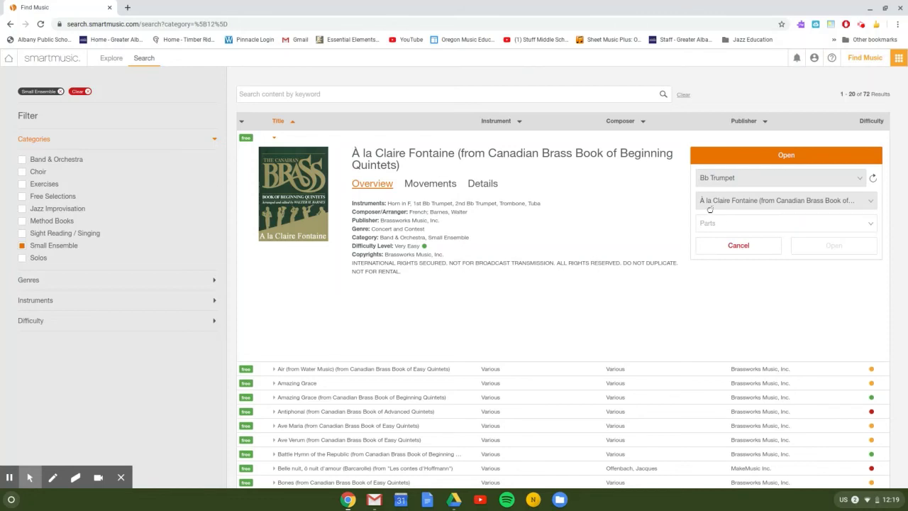
left_click(779, 225)
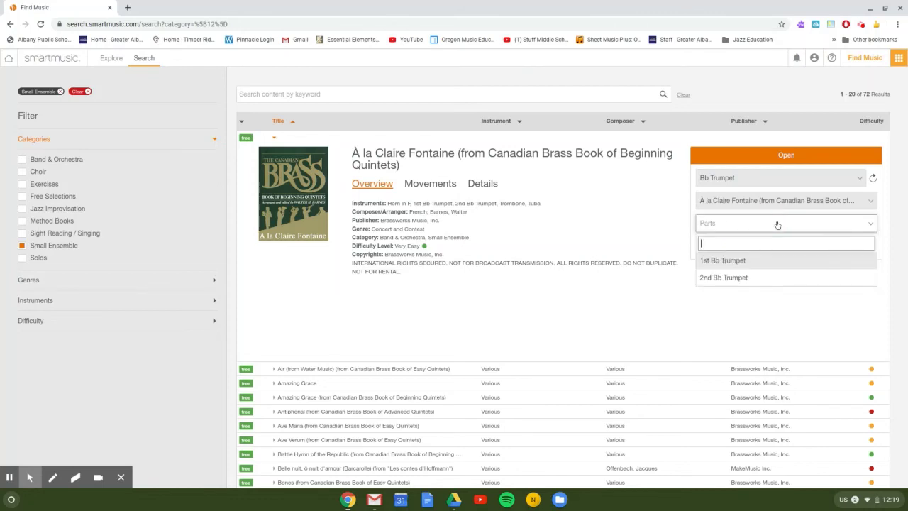
left_click(749, 278)
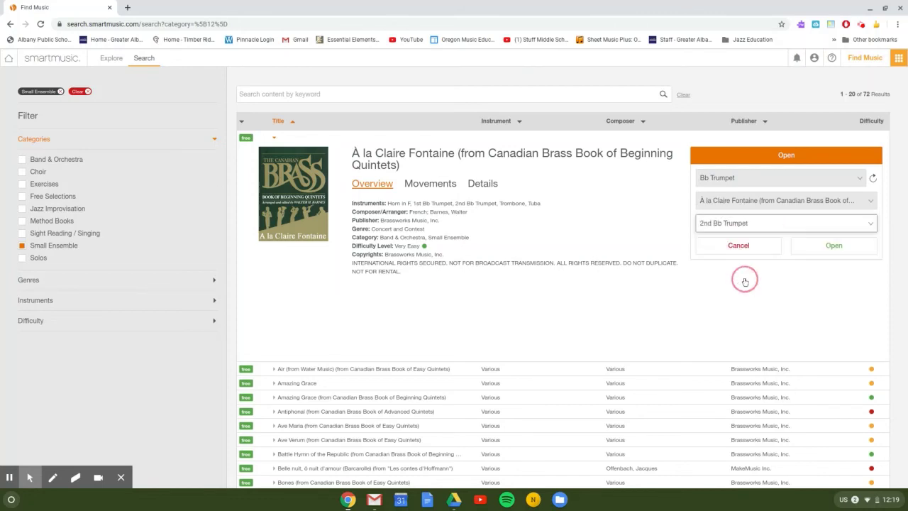
left_click(833, 246)
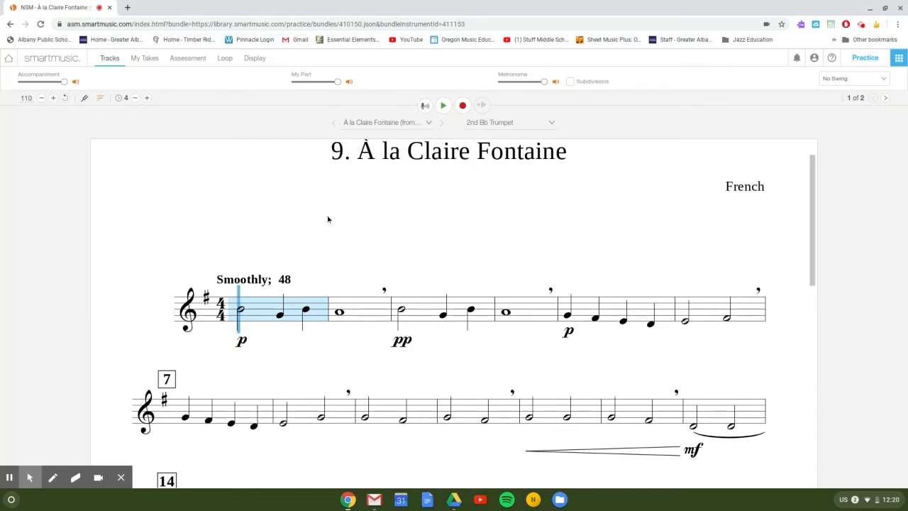
- Play the opening measures of À la Claire Fontaine and pause the playback
scroll(317, 237, "up", 1)
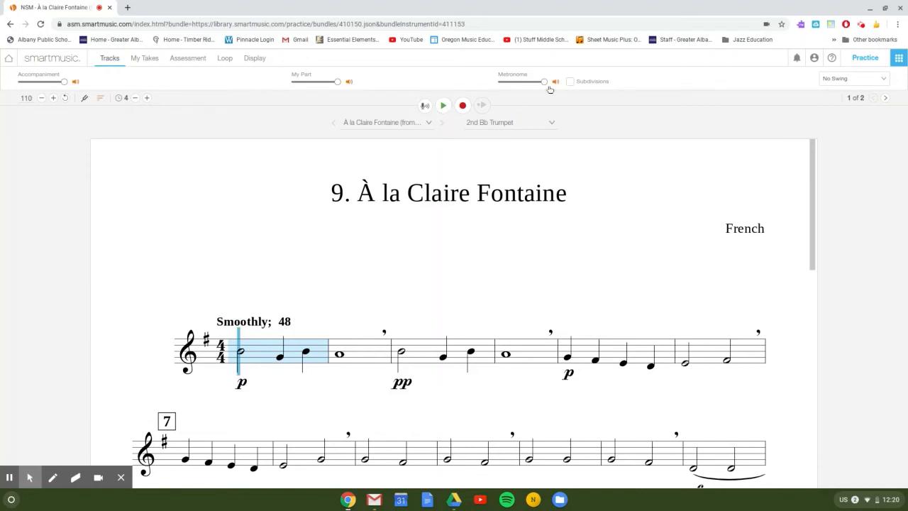
left_click(443, 106)
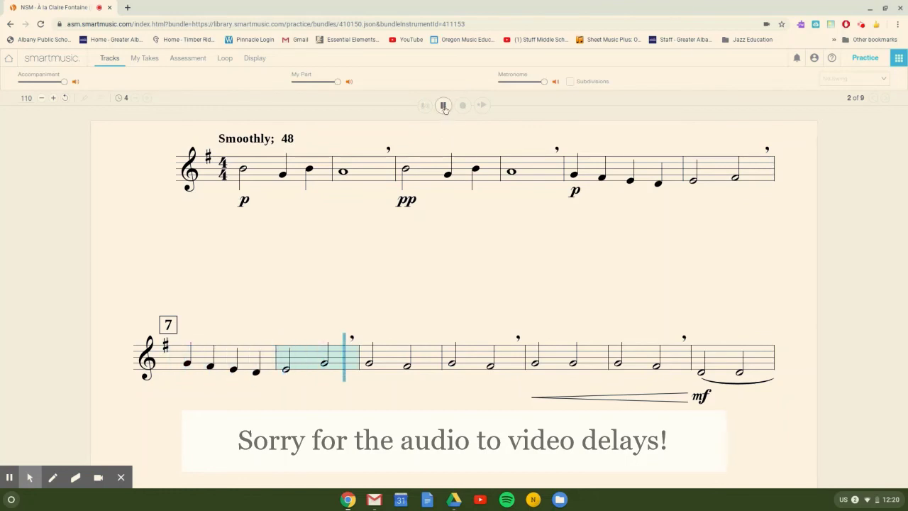
left_click(443, 105)
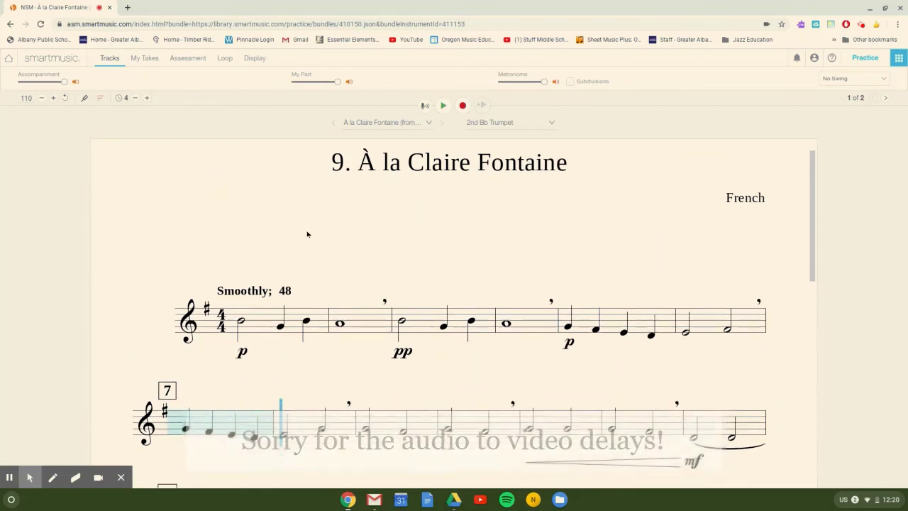
scroll(263, 177, "down", 1)
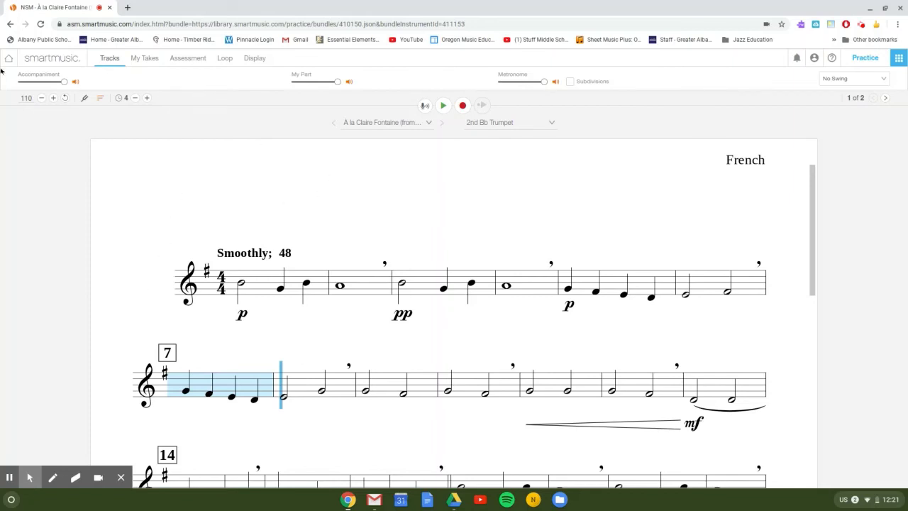
- Return to the home page, reopen the Small Ensemble category, and view the Genres filter options before collapsing them
left_click(7, 63)
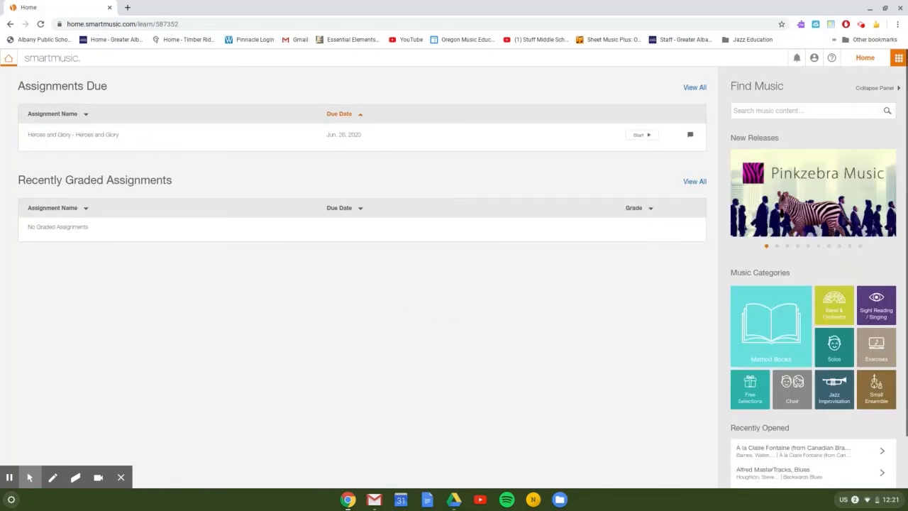
left_click(864, 389)
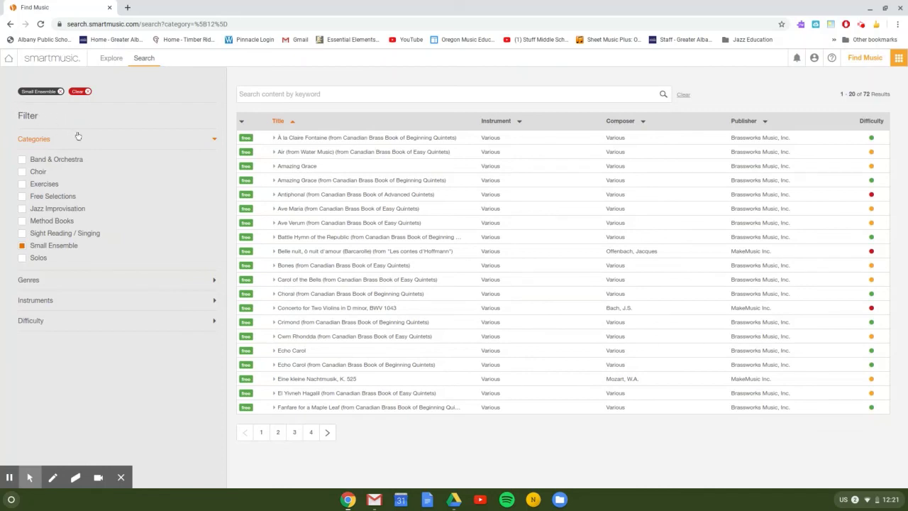
left_click(215, 281)
left_click(214, 281)
- Return to the home page and look over the Music Categories and Recently Opened lists
left_click(8, 58)
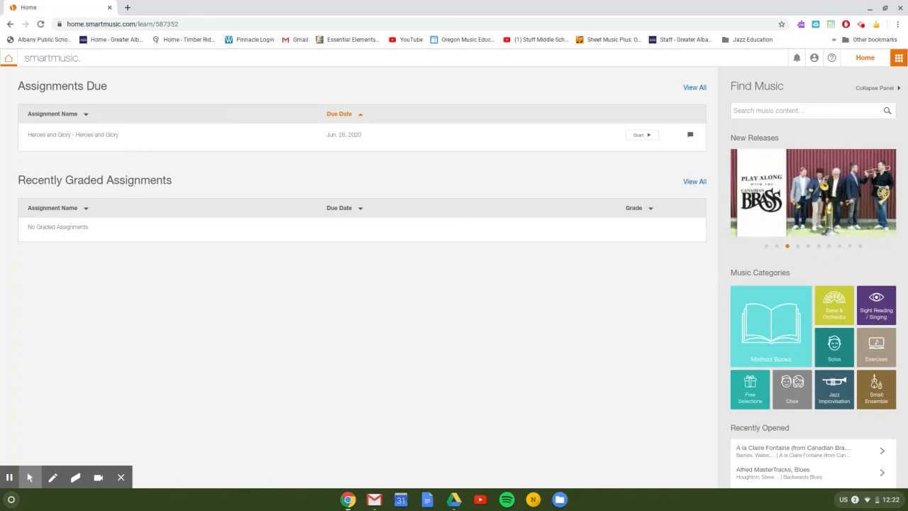
scroll(707, 272, "down", 1)
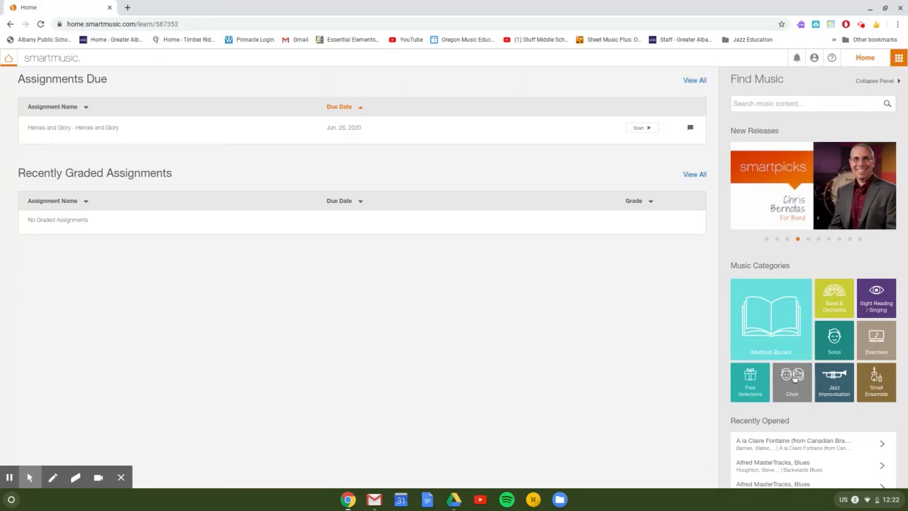
scroll(713, 363, "down", 1)
scroll(713, 363, "down", 1)
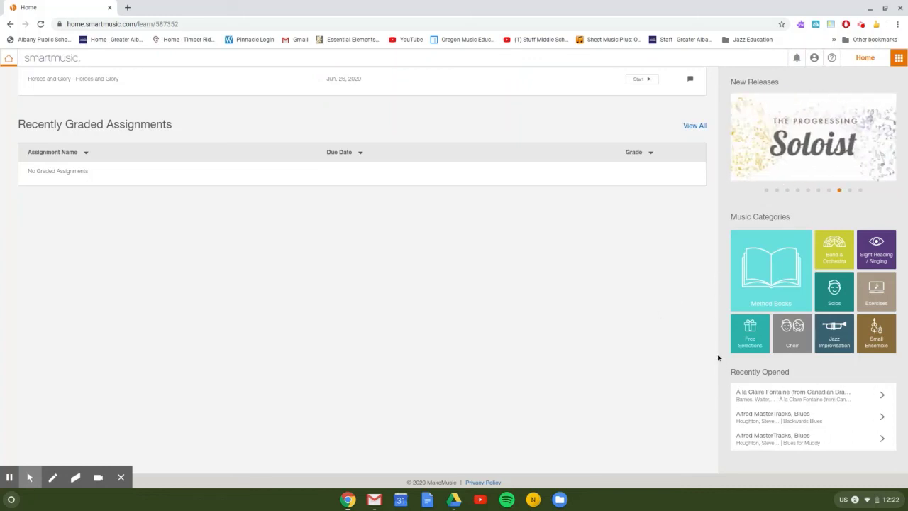
scroll(722, 358, "up", 1)
scroll(716, 367, "down", 1)
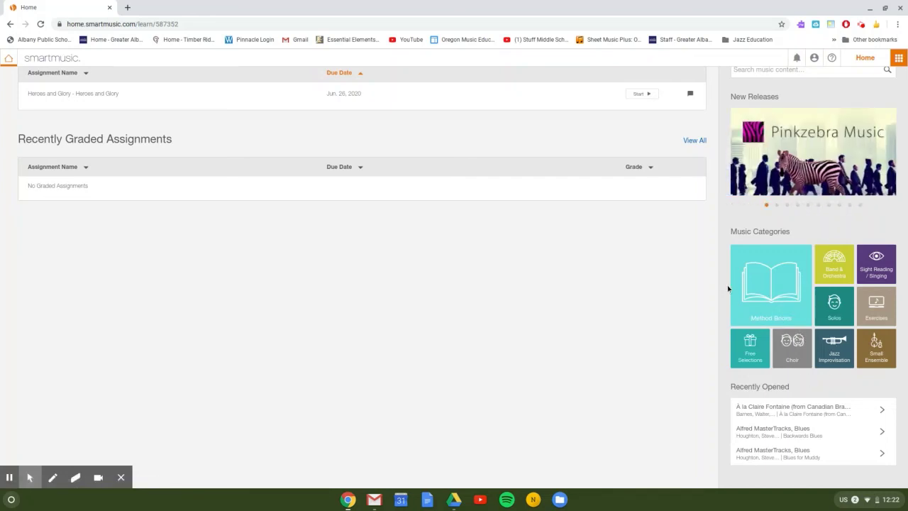
scroll(728, 288, "up", 1)
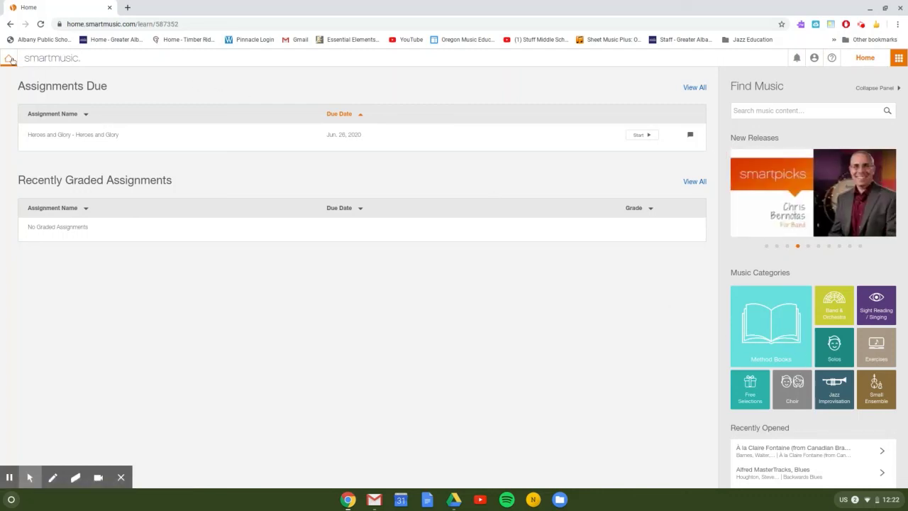
- Open the Method Books category to view its titles and go back to the home page
left_click(780, 342)
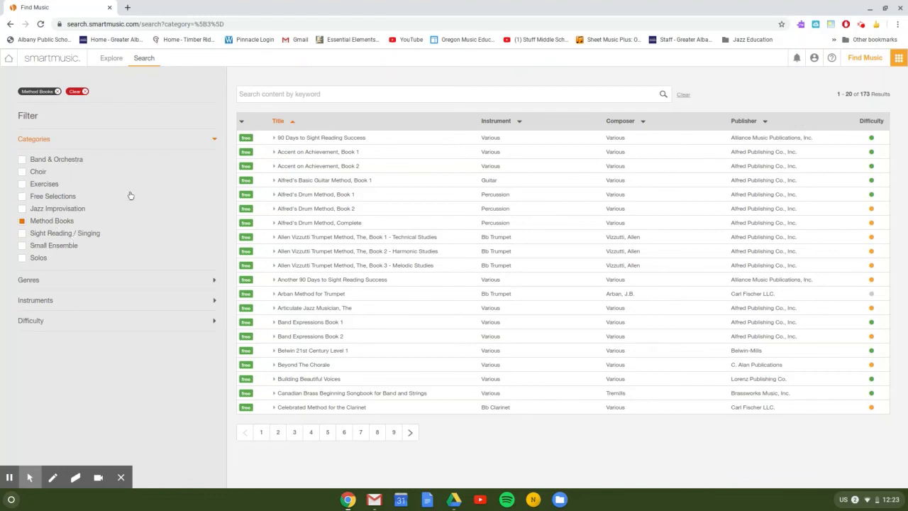
left_click(9, 57)
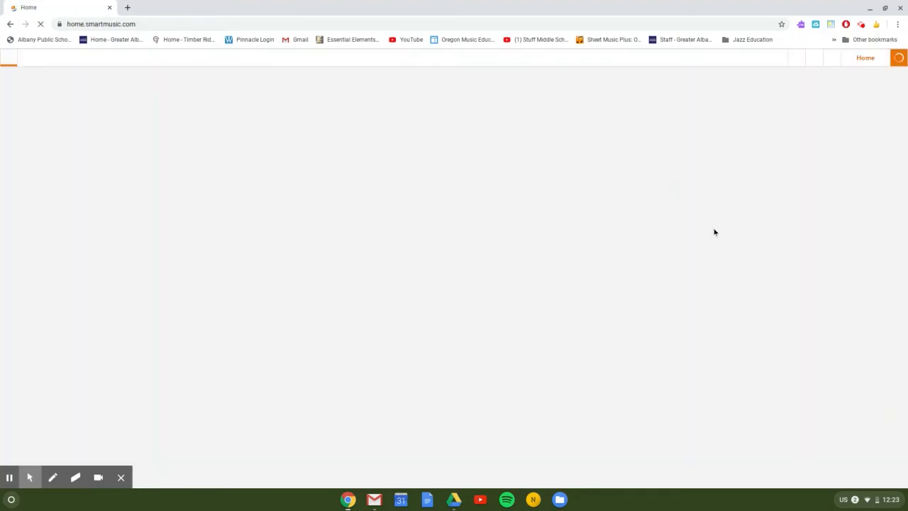